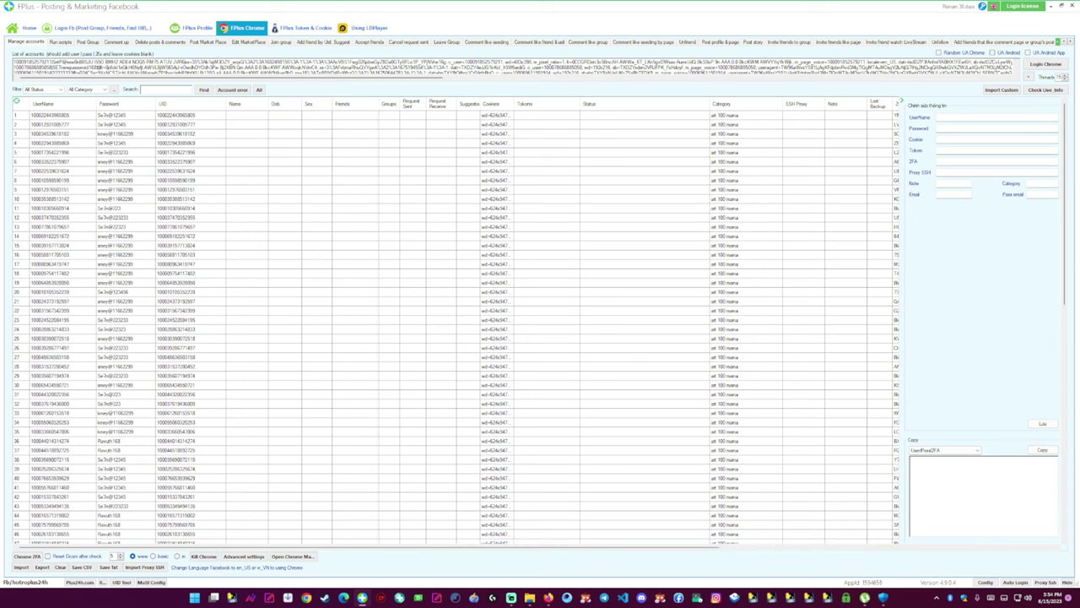
Show the accounts of all categories and look through the account list
left_click(87, 90)
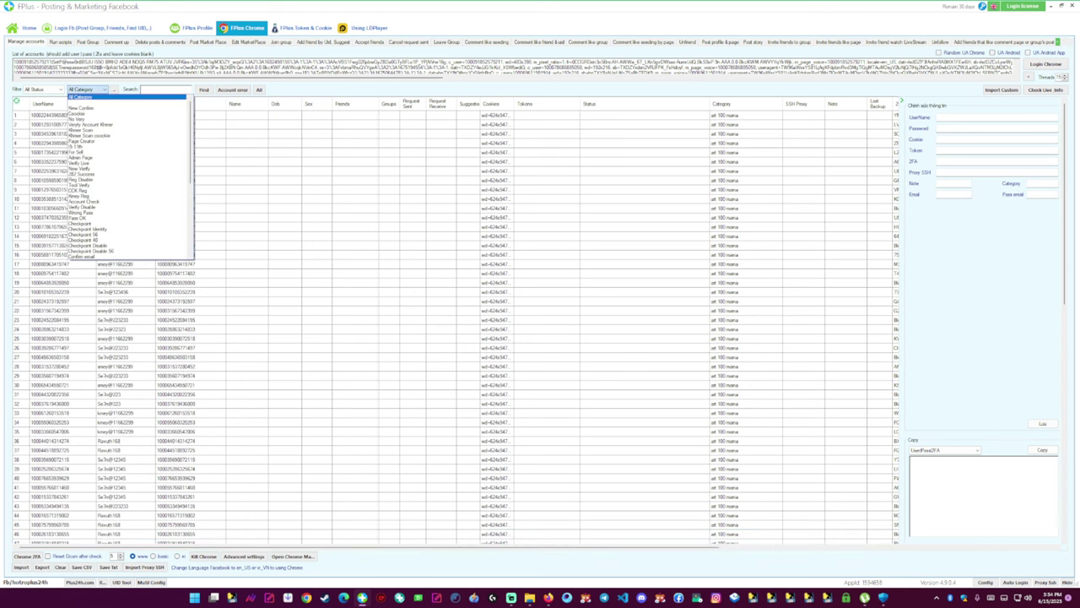
left_click(87, 96)
scroll(456, 325, "down", 18)
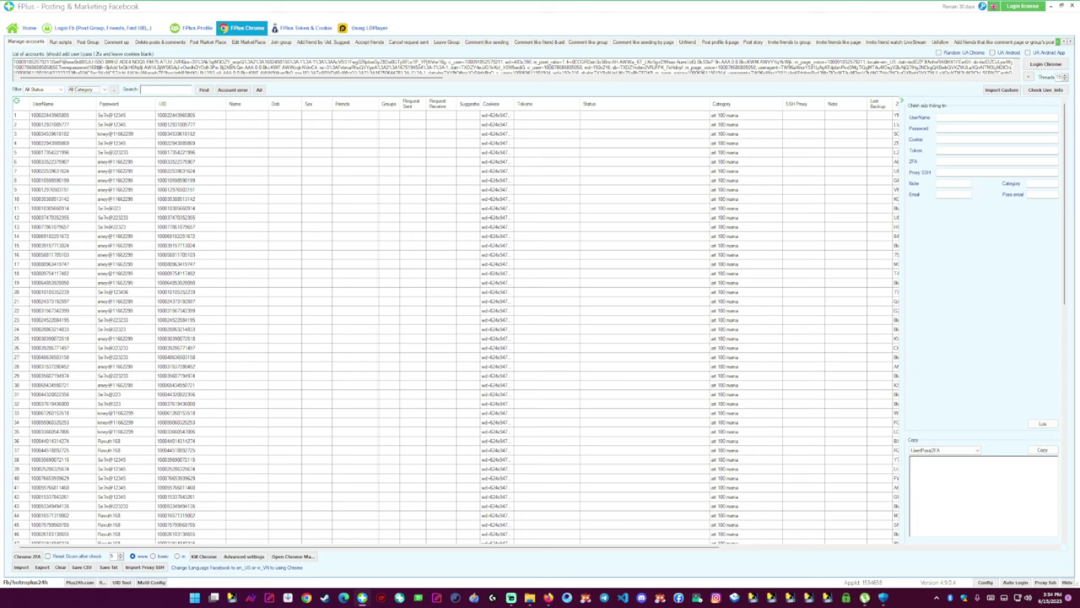
Import the account backup file 14_06_2023_19_1h_lstaccountcookies.txt from the Bak folder
left_click(20, 566)
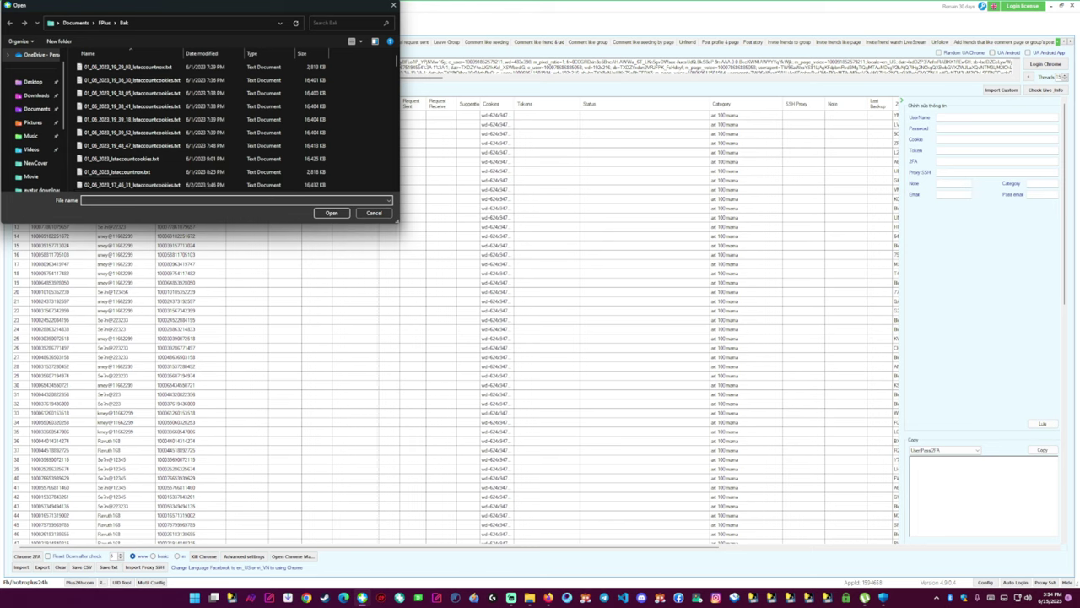
scroll(253, 159, "down", 5)
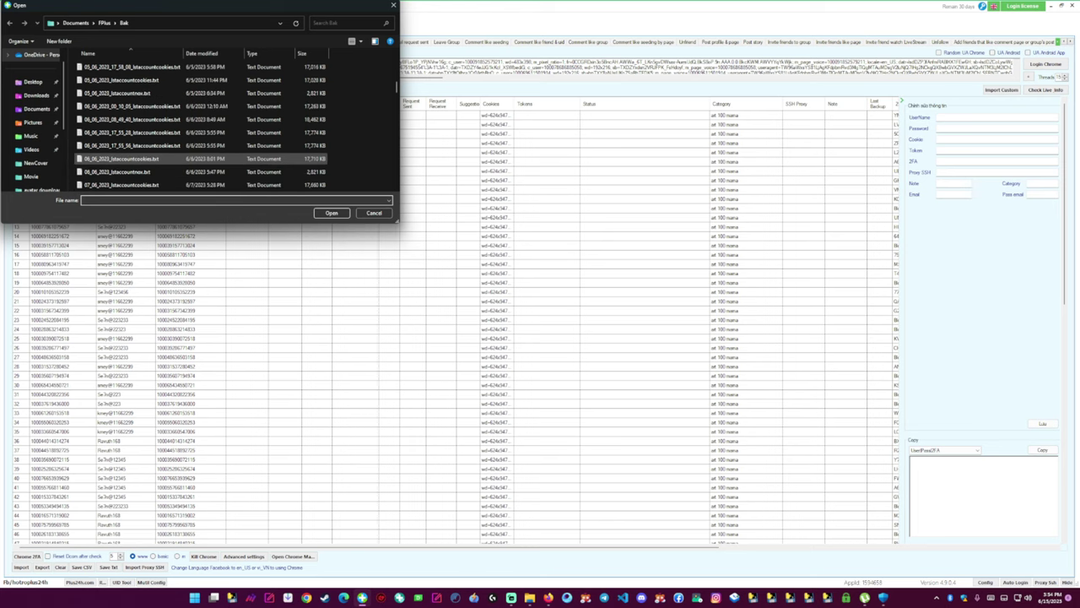
scroll(168, 158, "down", 10)
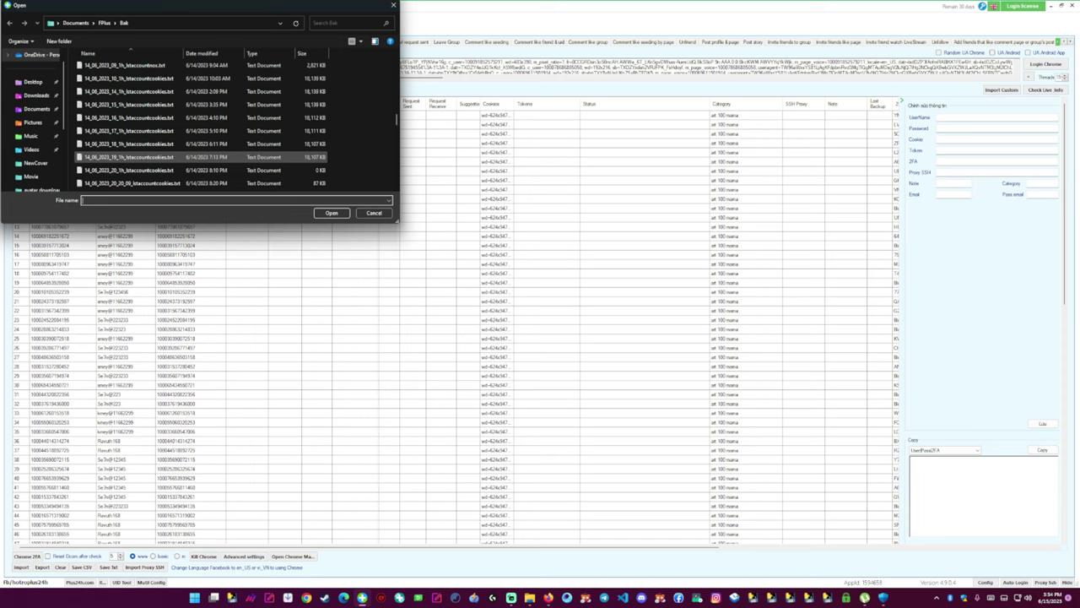
scroll(194, 127, "up", 2)
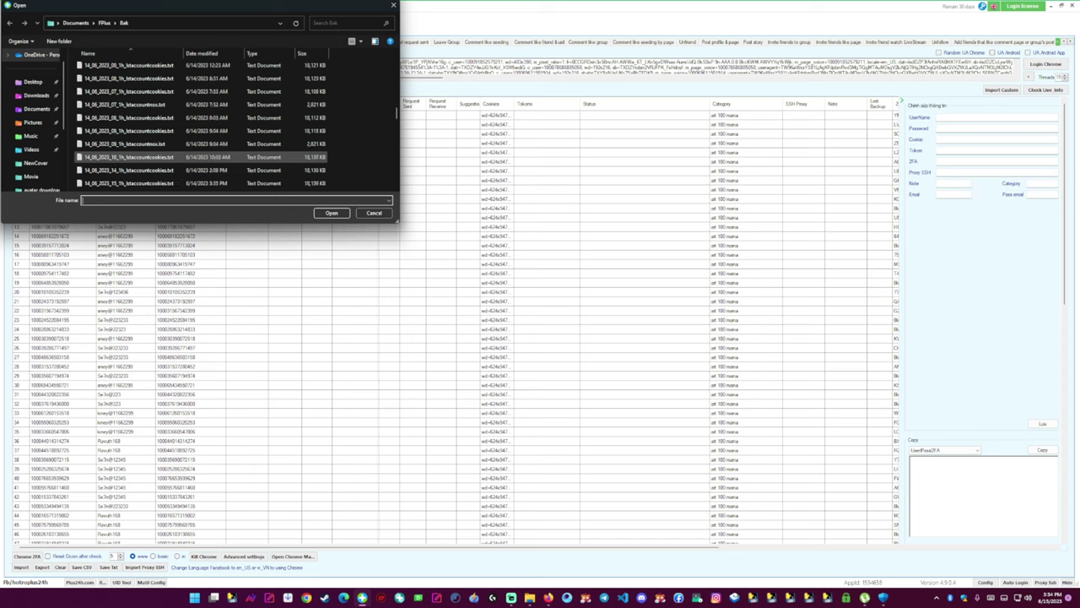
scroll(194, 126, "down", 3)
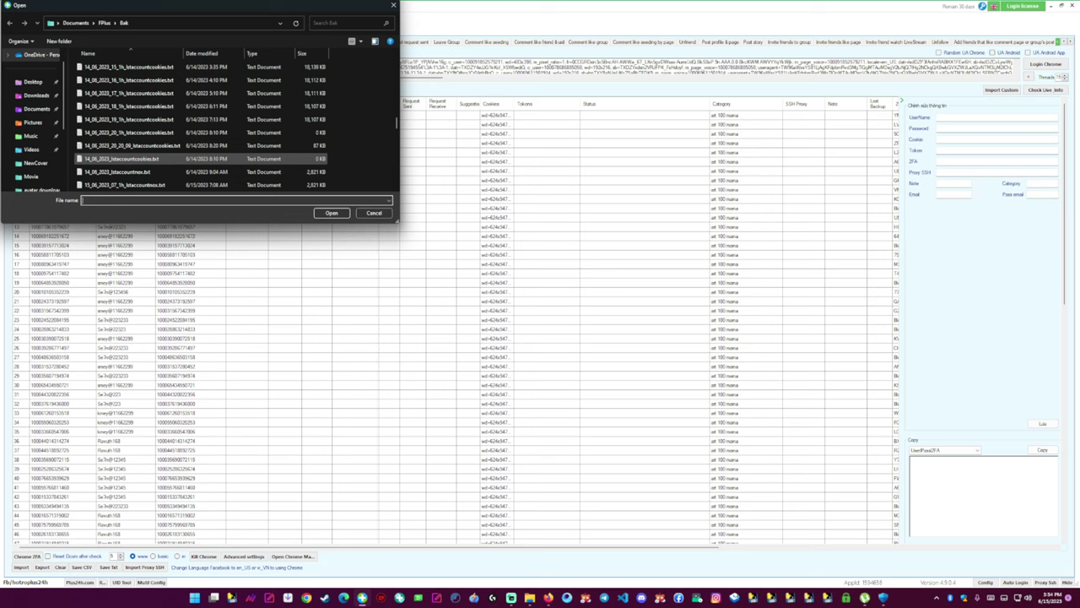
left_click(130, 145)
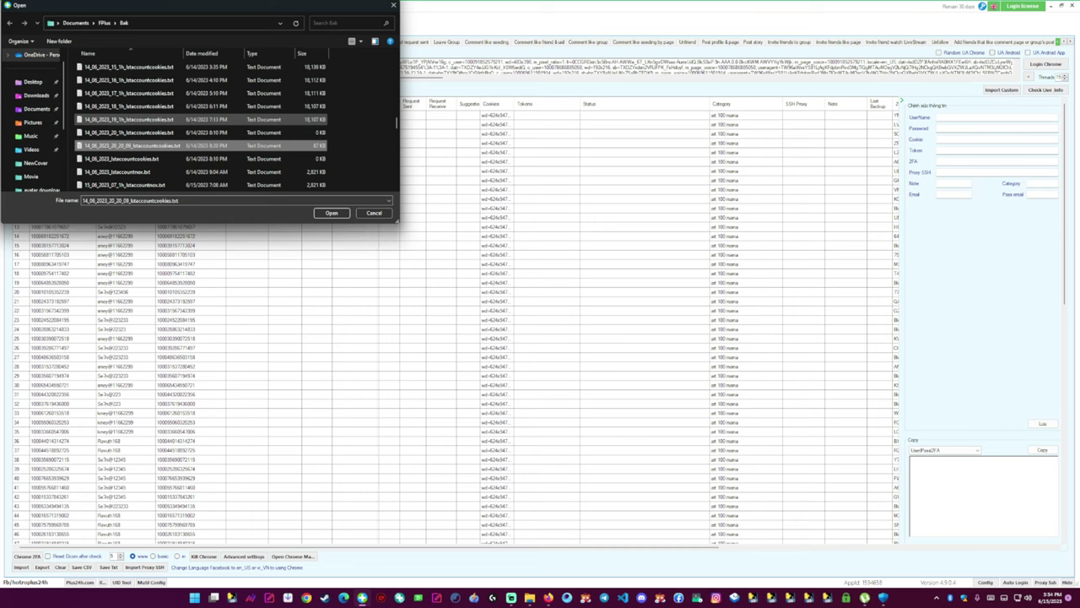
left_click(131, 120)
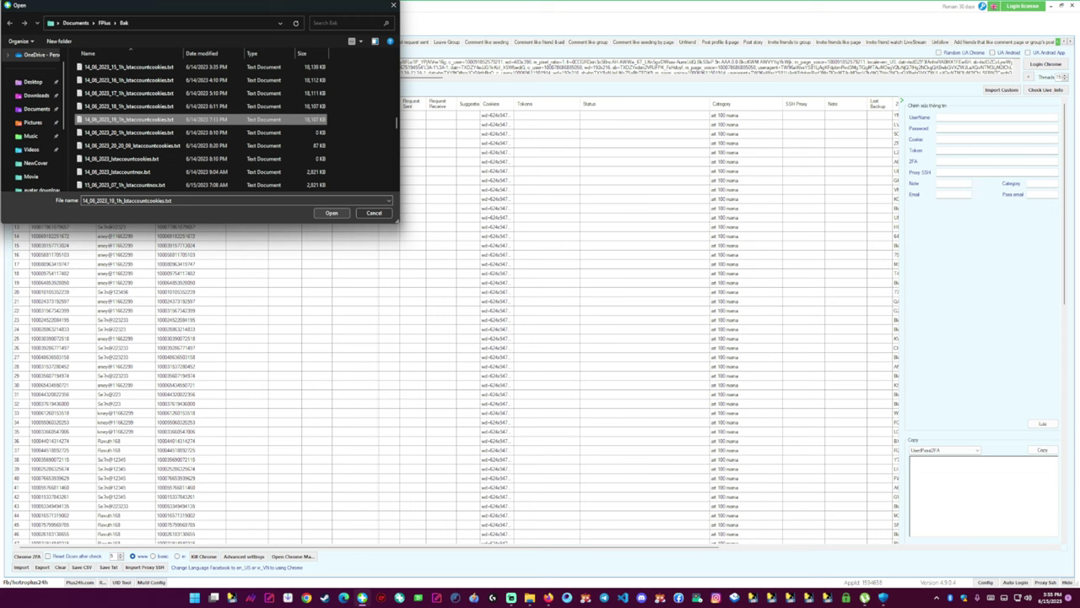
key("Return")
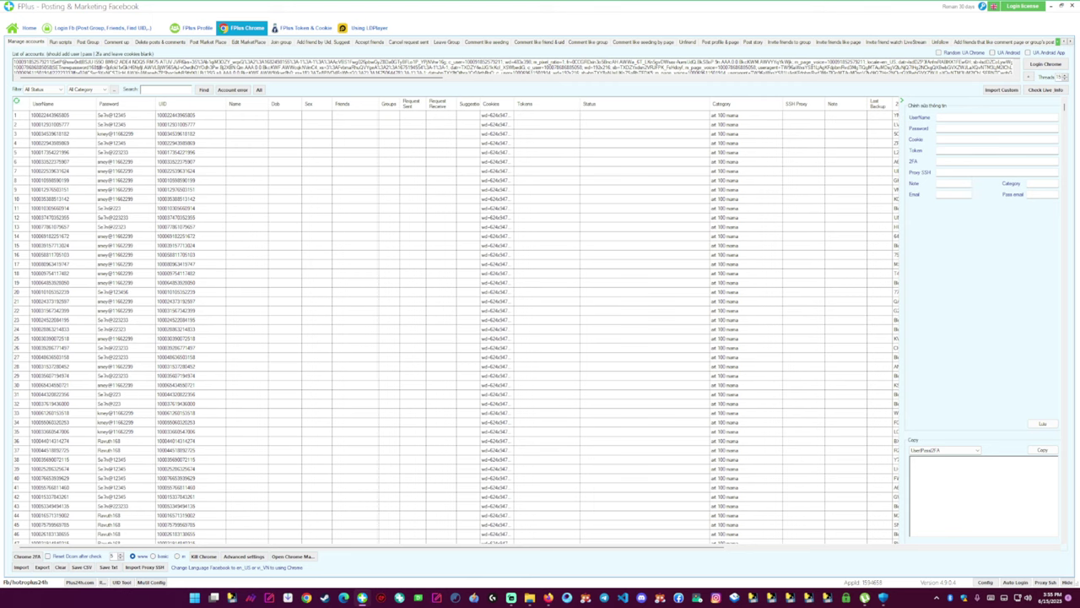
Look through the imported accounts across all categories, down to the Hack category near the end of the list
scroll(456, 320, "down", 12)
left_click(253, 300)
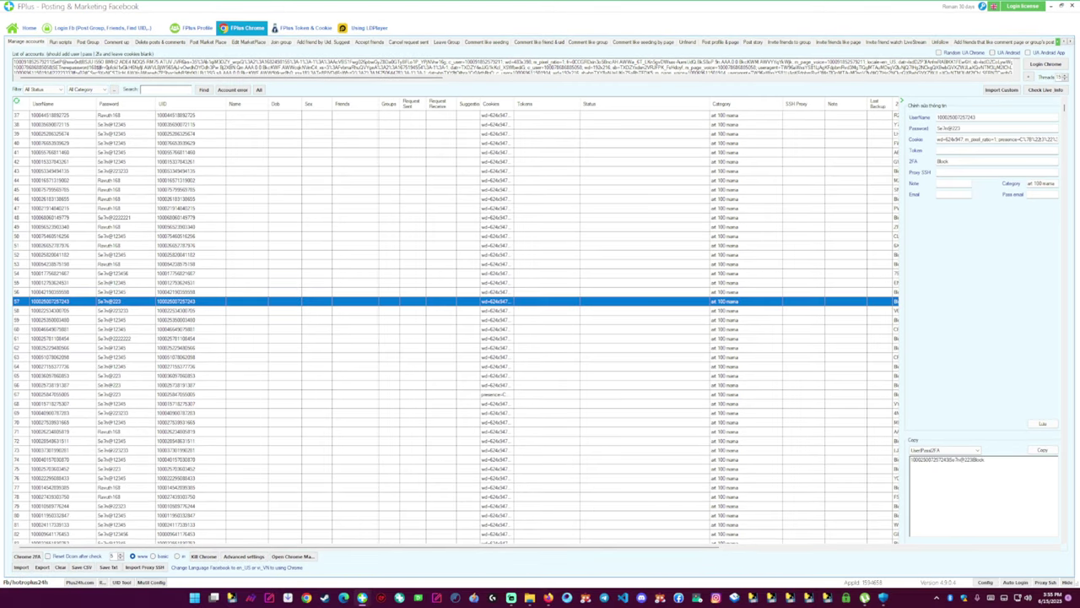
left_click(88, 89)
left_click(85, 98)
left_click_drag(1064, 108, 1064, 501)
Filter the account list to the Nowey category
left_click(103, 89)
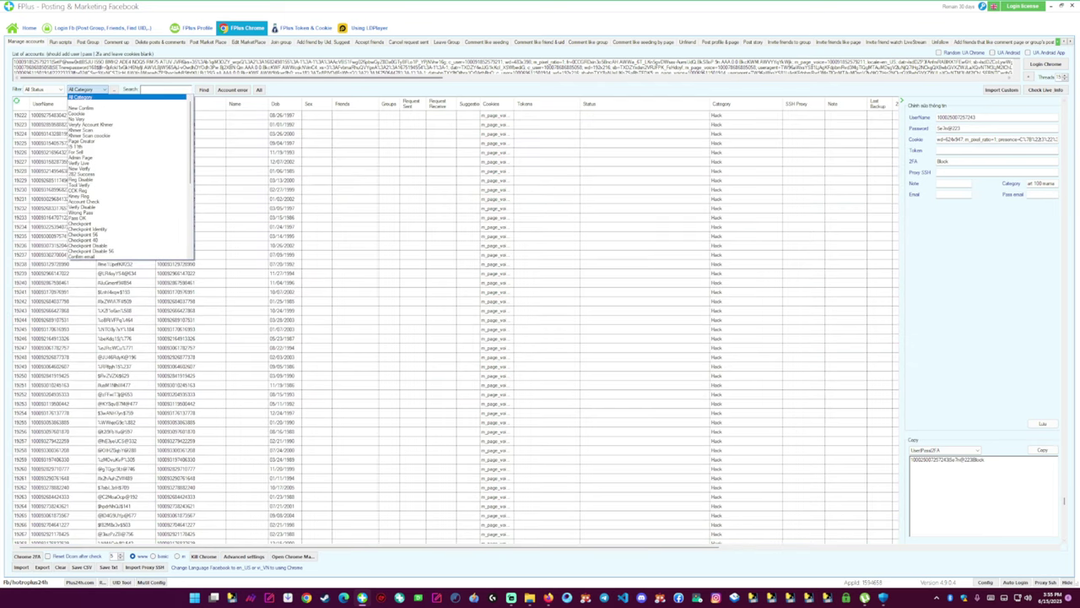
key("Down")
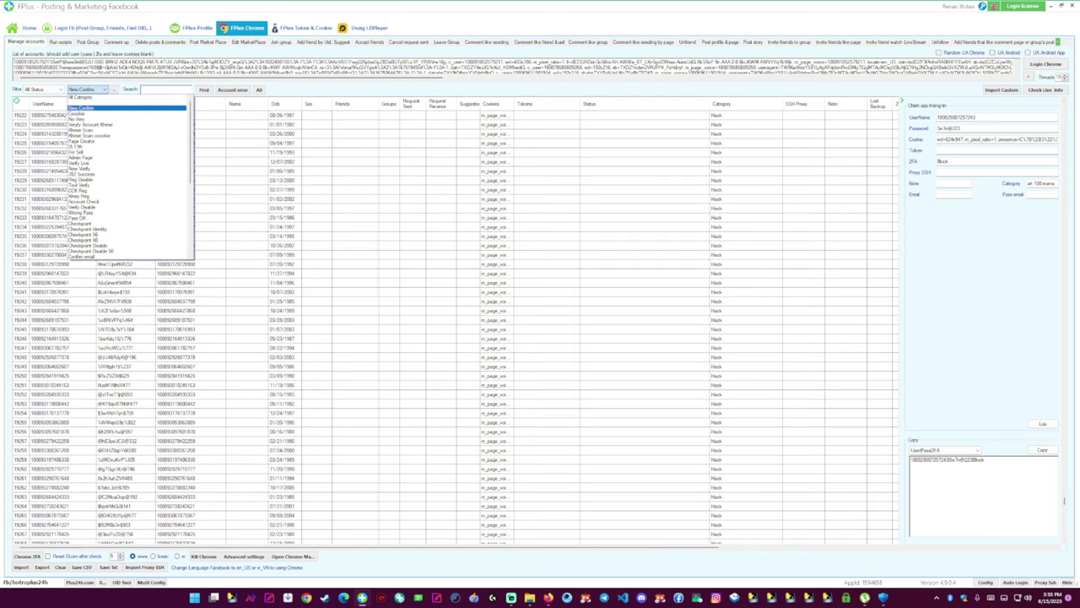
key("Return")
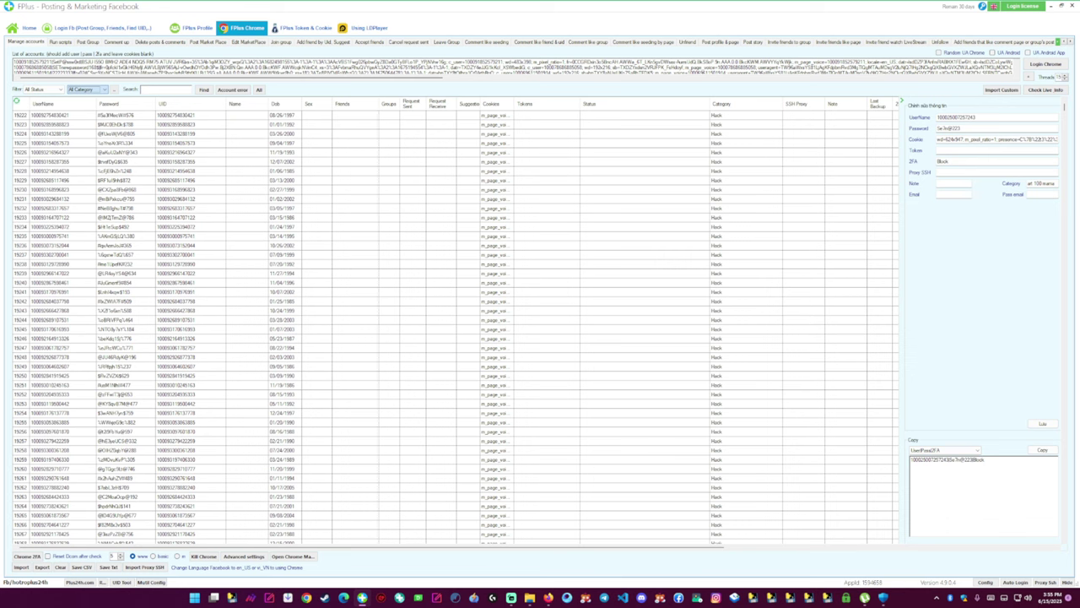
key("Down")
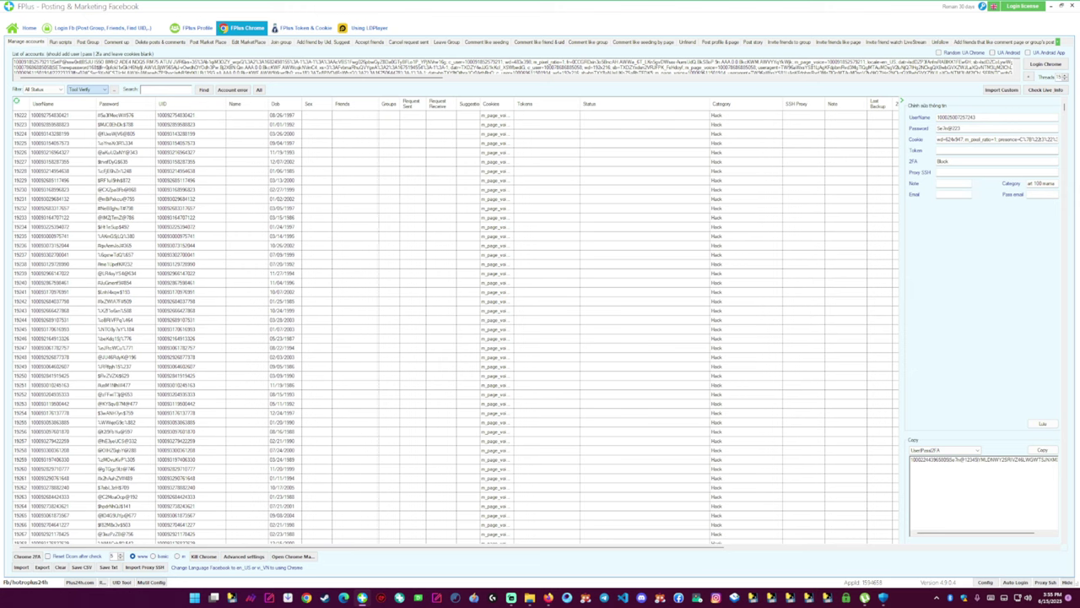
key("alt+Down")
key("Down")
key("Return")
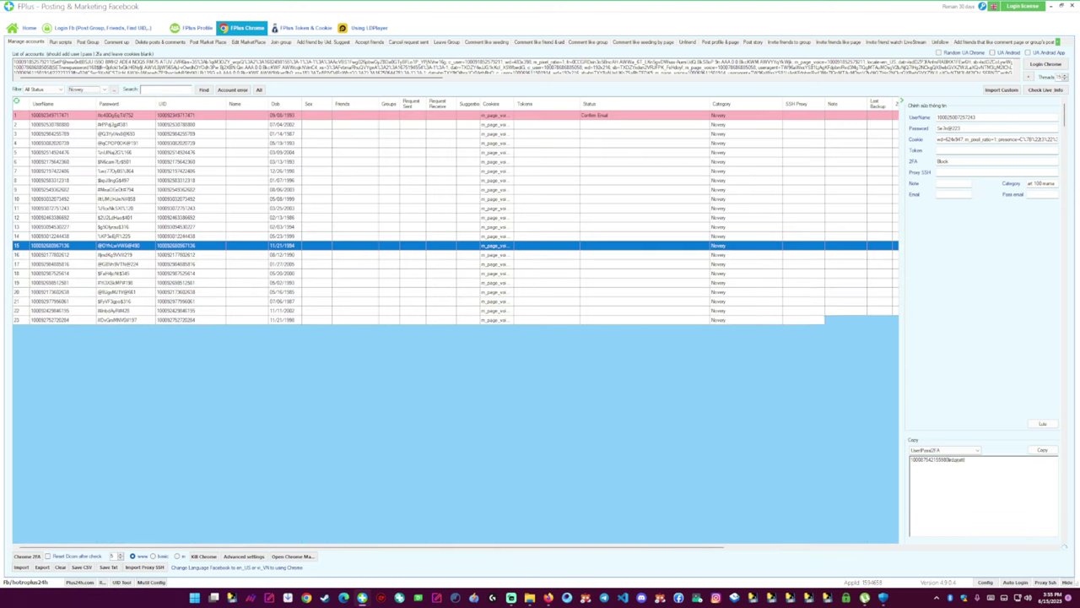
Filter the account list to the Verify Live category and look through its accounts and statuses
key("alt+Down")
key("Up")
key("Up")
key("Up")
key("Up")
key("Up")
key("Up")
key("Up")
key("Up")
key("Up")
key("Up")
key("Up")
key("Up")
key("Up")
key("Up")
key("Up")
key("Up")
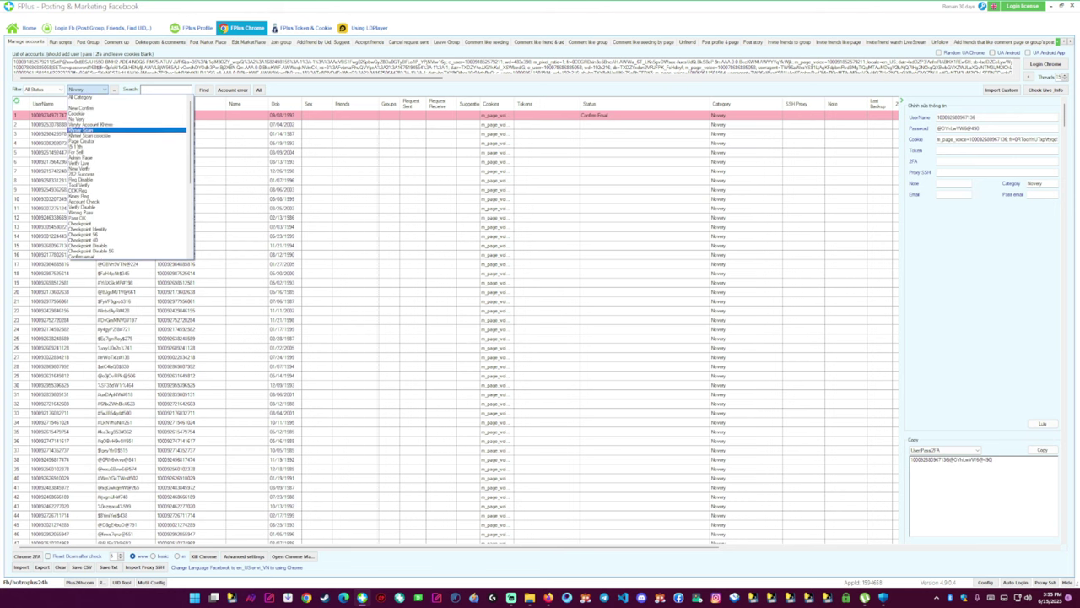
key("Down")
key("Down")
key("Down")
key("Down")
key("Down")
key("Down")
key("Return")
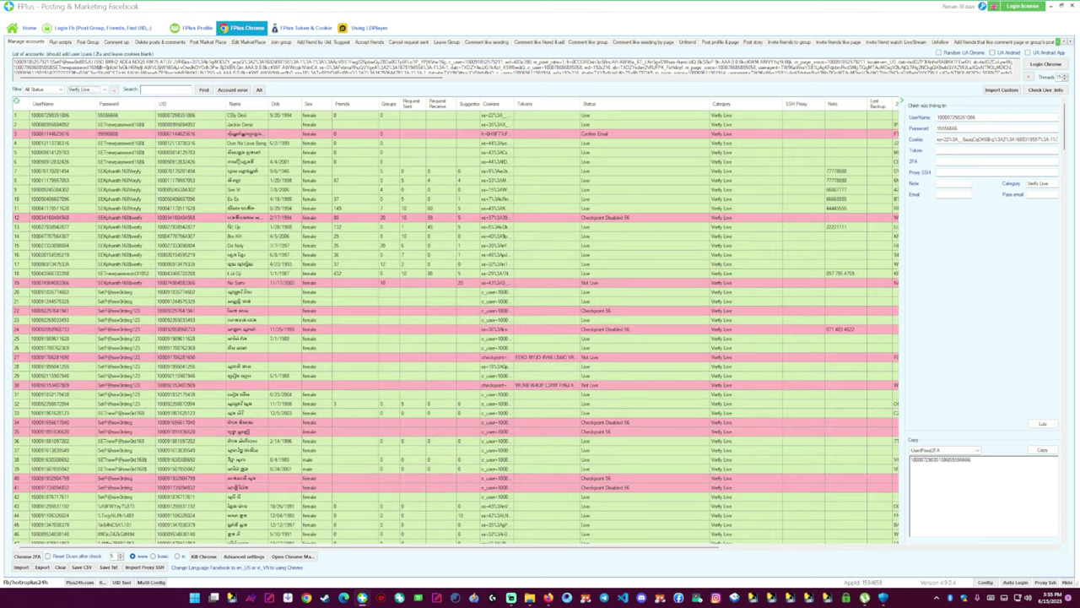
scroll(456, 328, "down", 20)
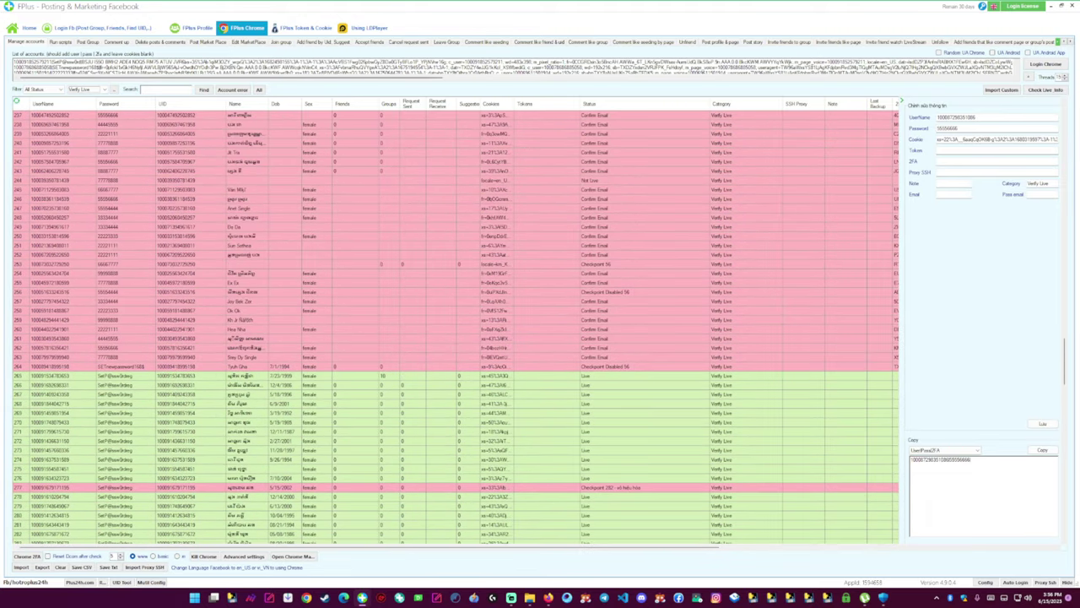
View the accounts in the Se7nJan MAMA category, and return the category filter to All Category
left_click(91, 89)
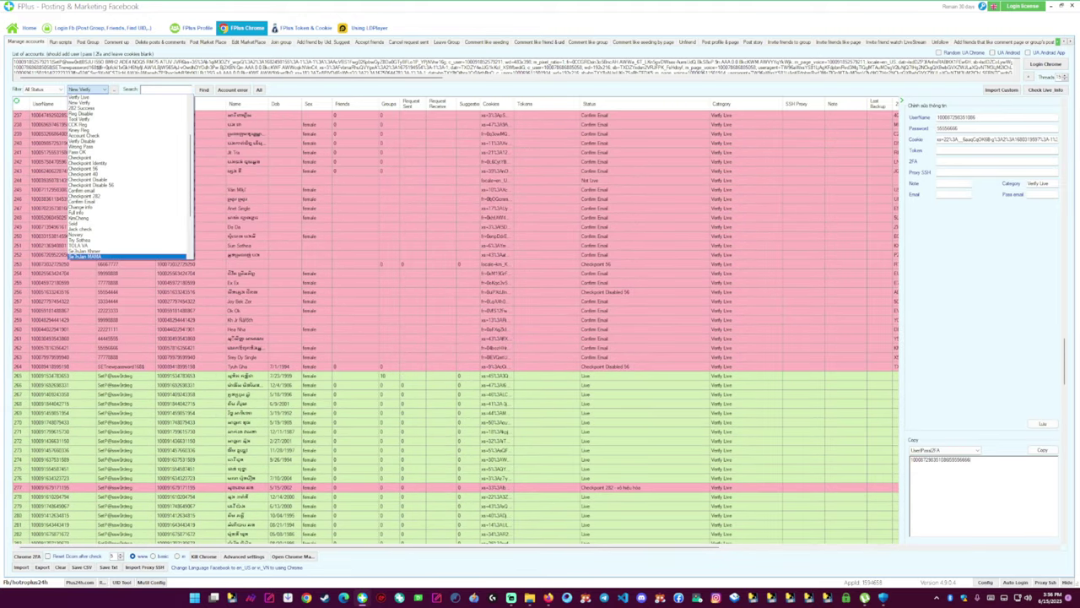
left_click(89, 256)
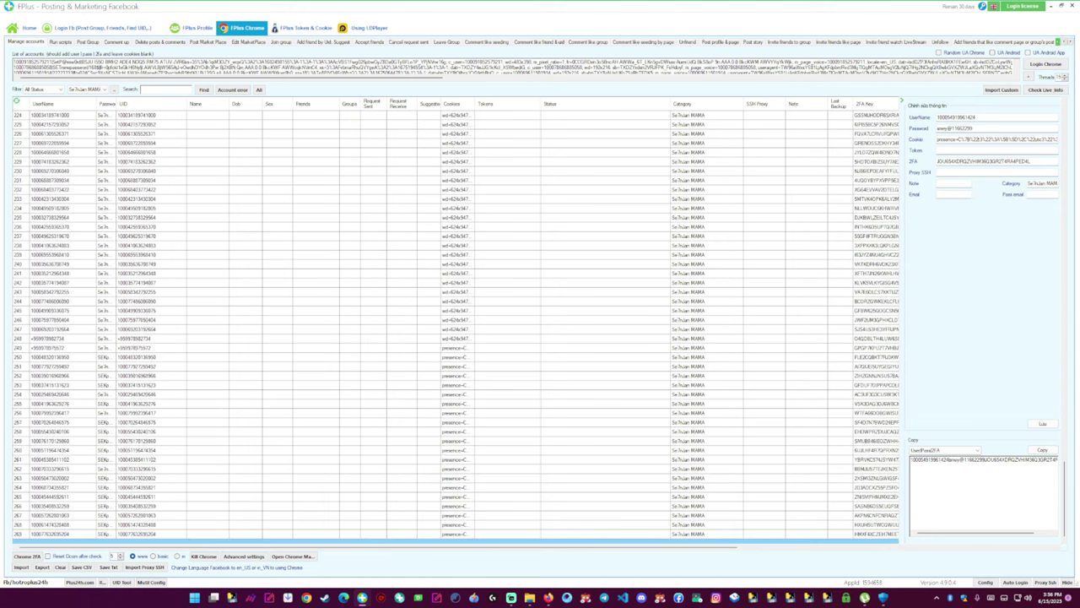
left_click(89, 89)
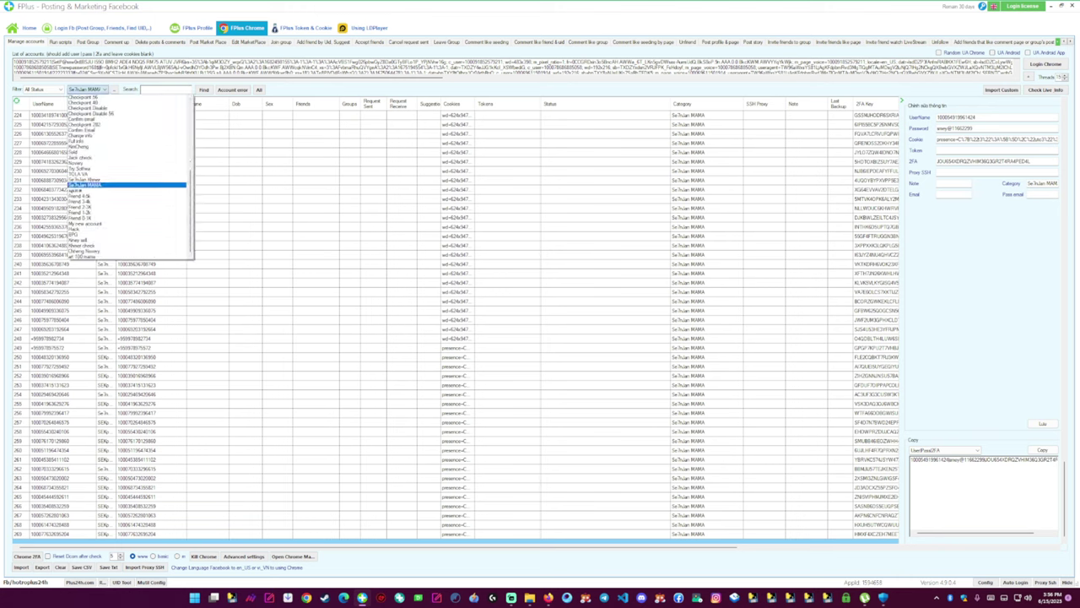
scroll(90, 102, "up", 7)
scroll(89, 109, "up", 2)
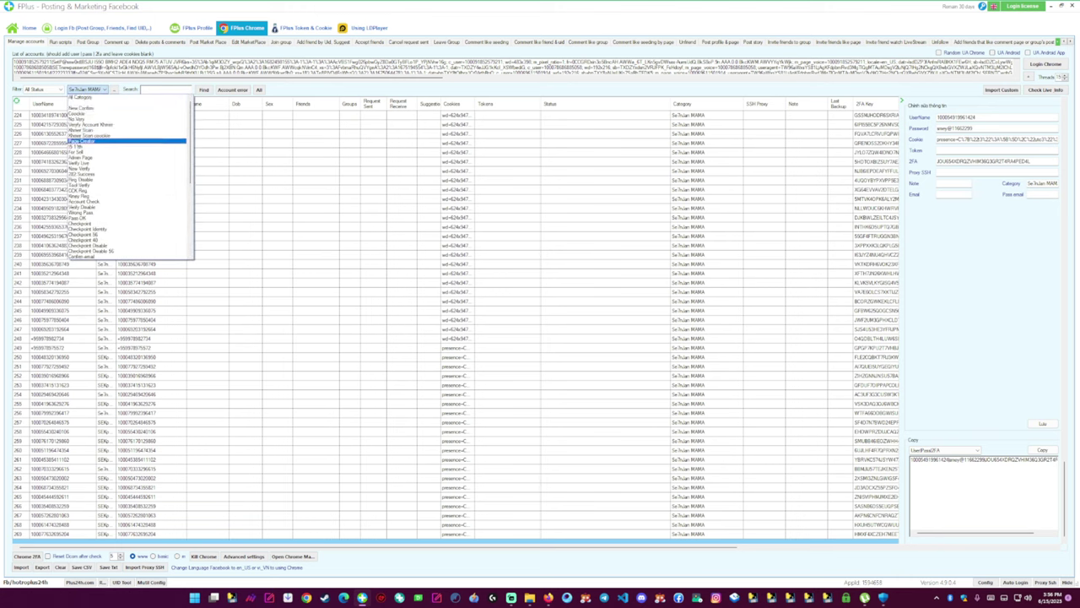
left_click(88, 97)
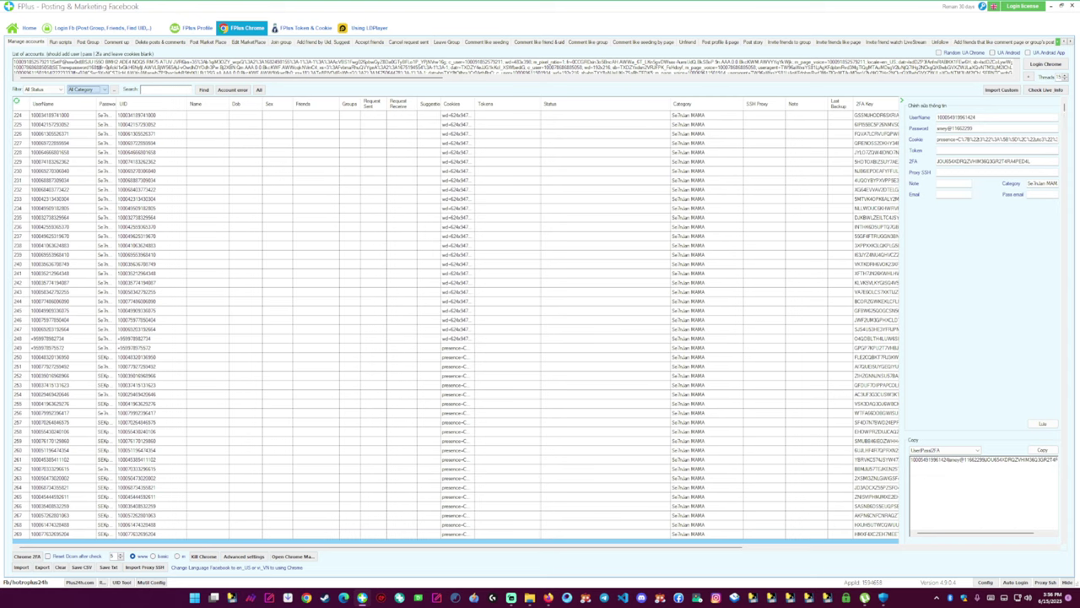
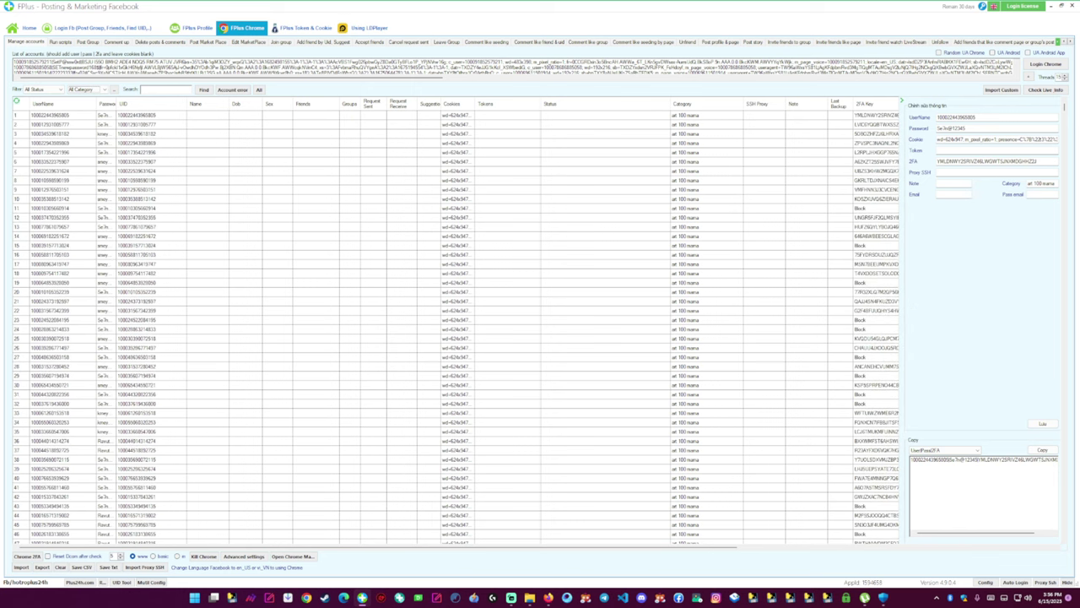
Filter the account list to the Se7nJan MAMA category again and look through to its last accounts
left_click(88, 89)
scroll(126, 204, "down", 3)
scroll(126, 185, "down", 8)
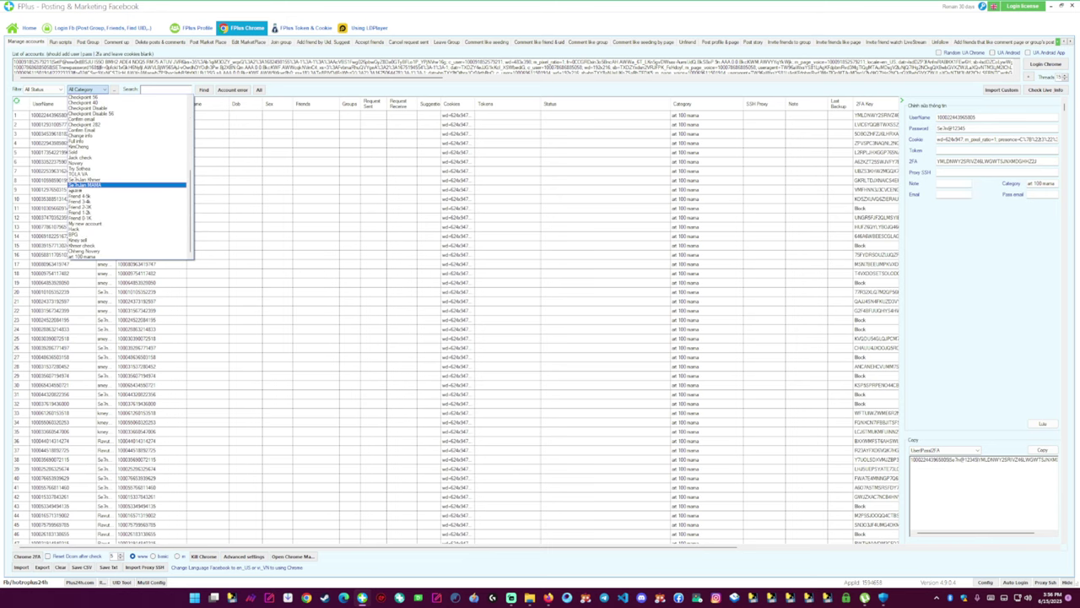
left_click(126, 183)
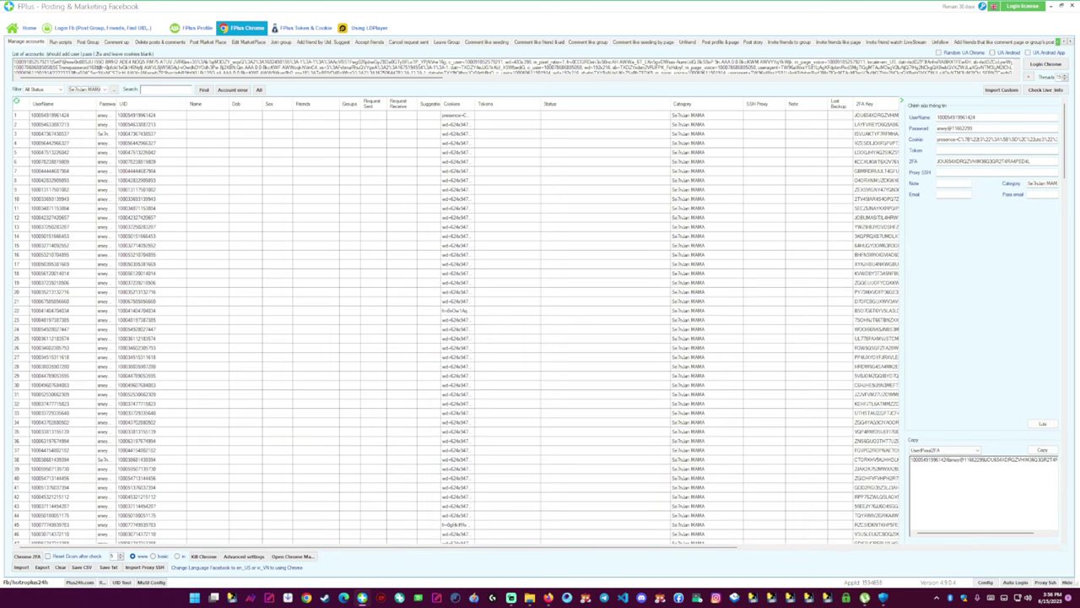
left_click_drag(1065, 141, 1065, 367)
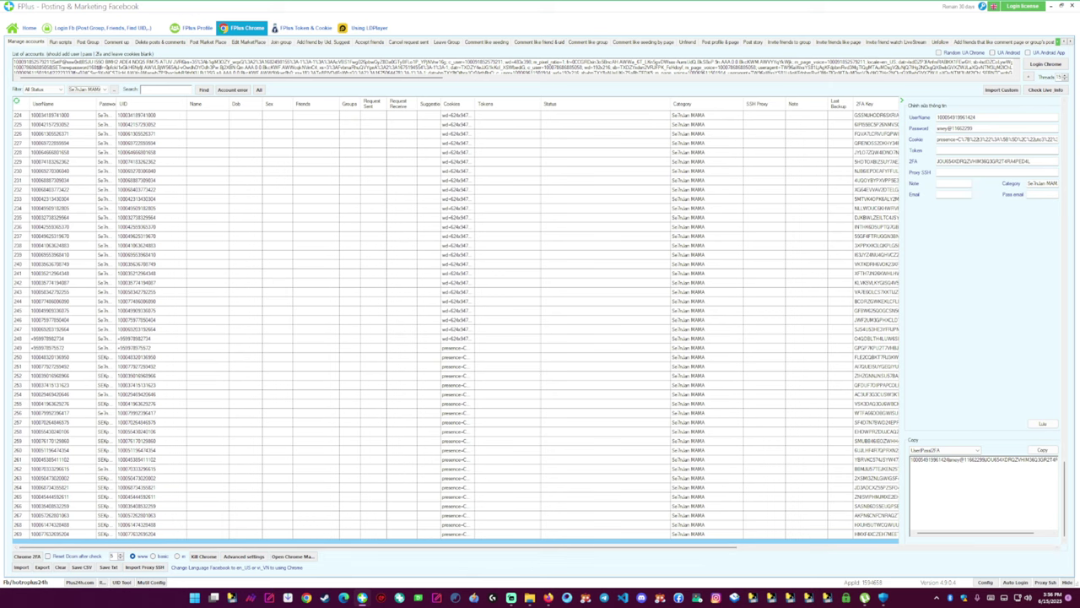
Reset the category filter to All Category so the accounts of every category are listed
left_click(105, 89)
scroll(105, 114, "up", 8)
left_click(102, 102)
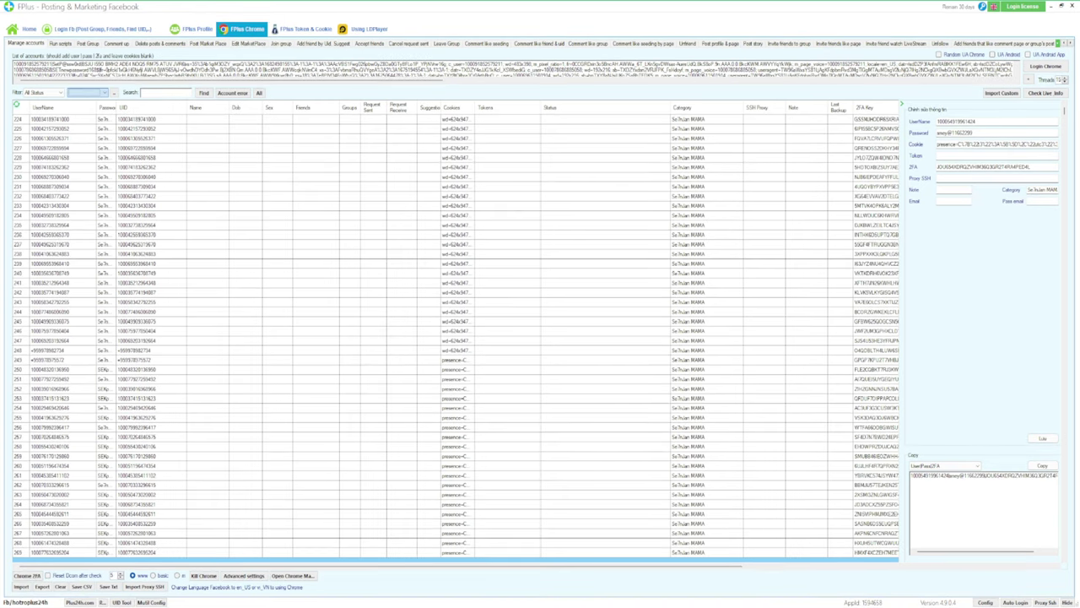
left_click(88, 89)
left_click(135, 209)
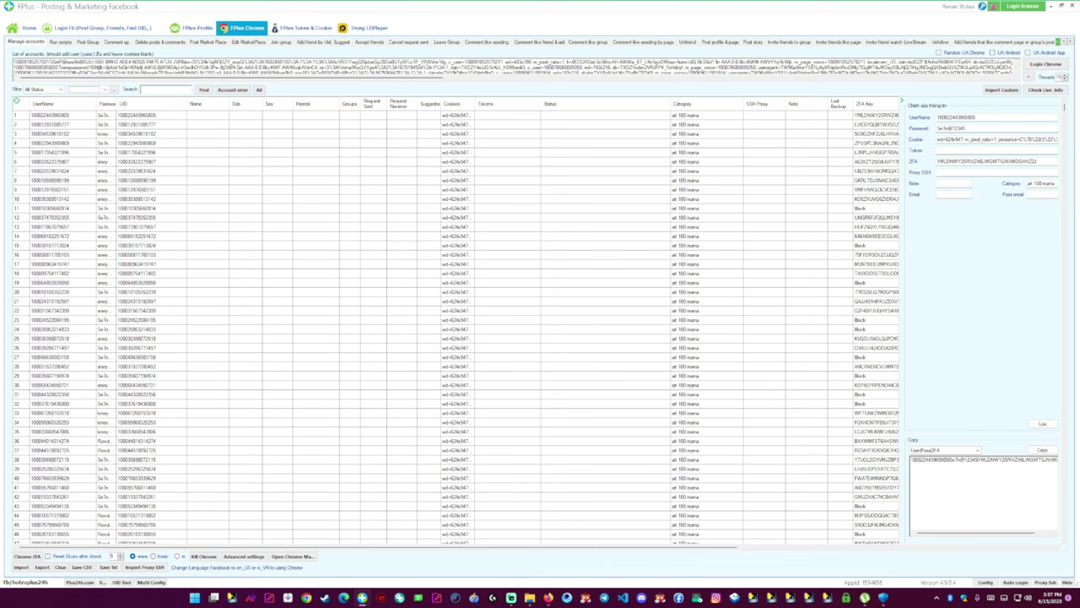
left_click(88, 89)
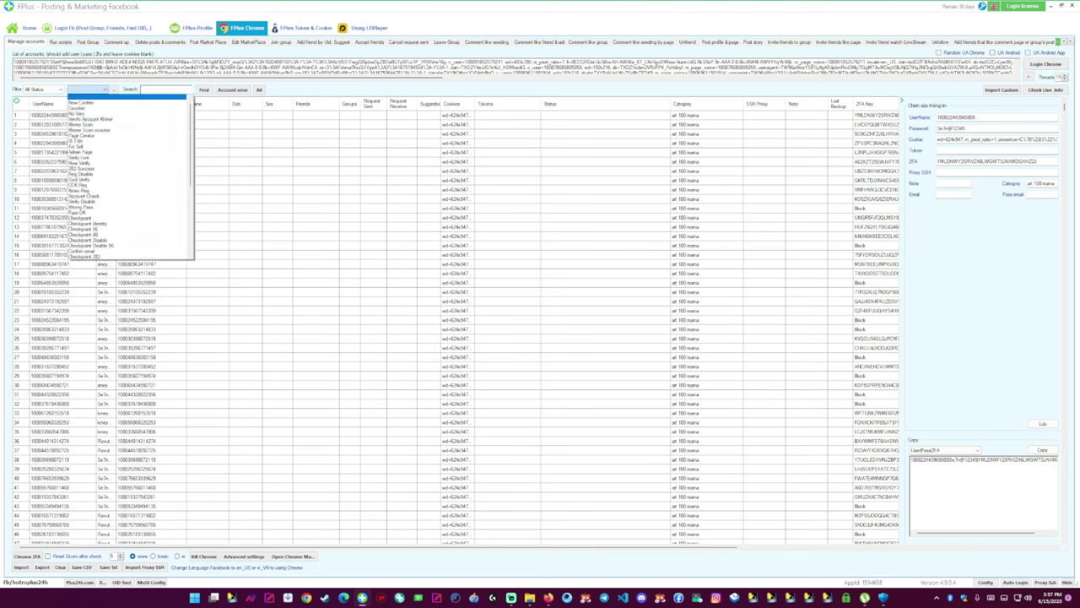
left_click(101, 98)
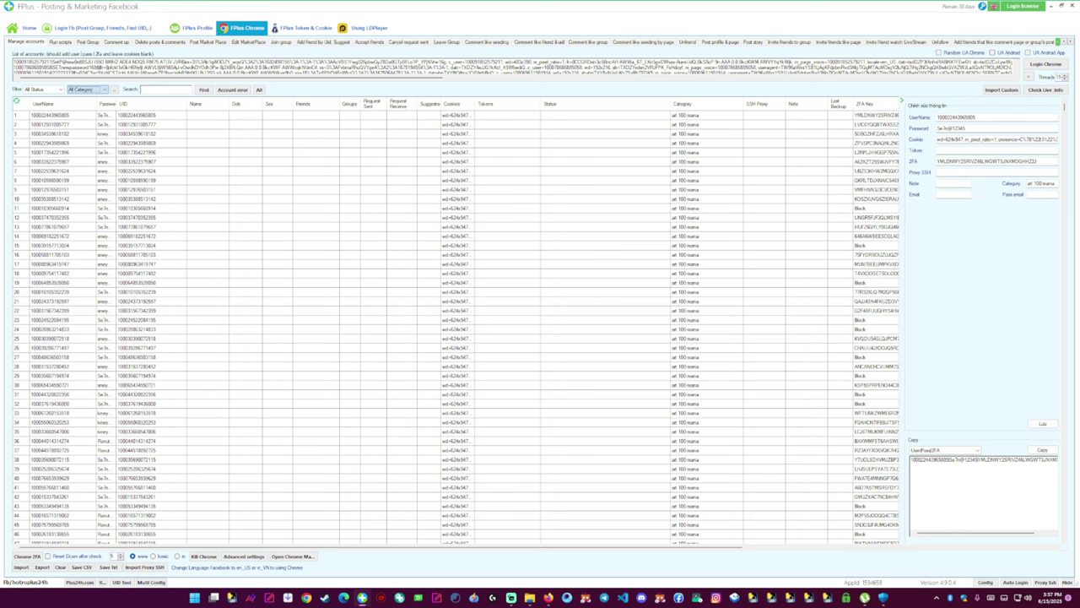
Examine the categories and statuses of the accounts throughout the full list, including the Jack check accounts
scroll(456, 321, "down", 2)
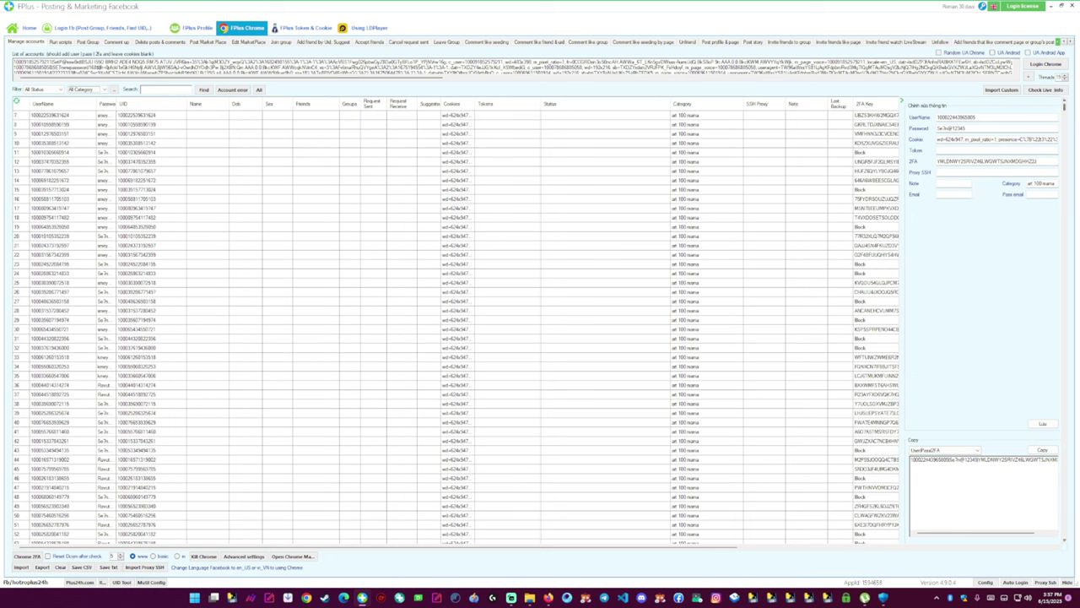
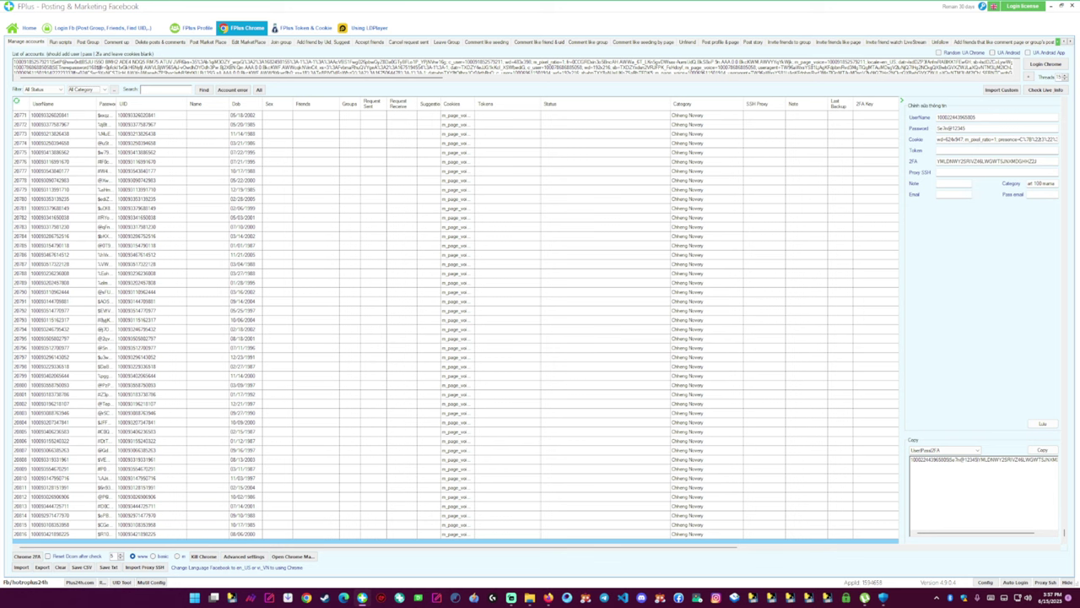
scroll(455, 325, "up", 20)
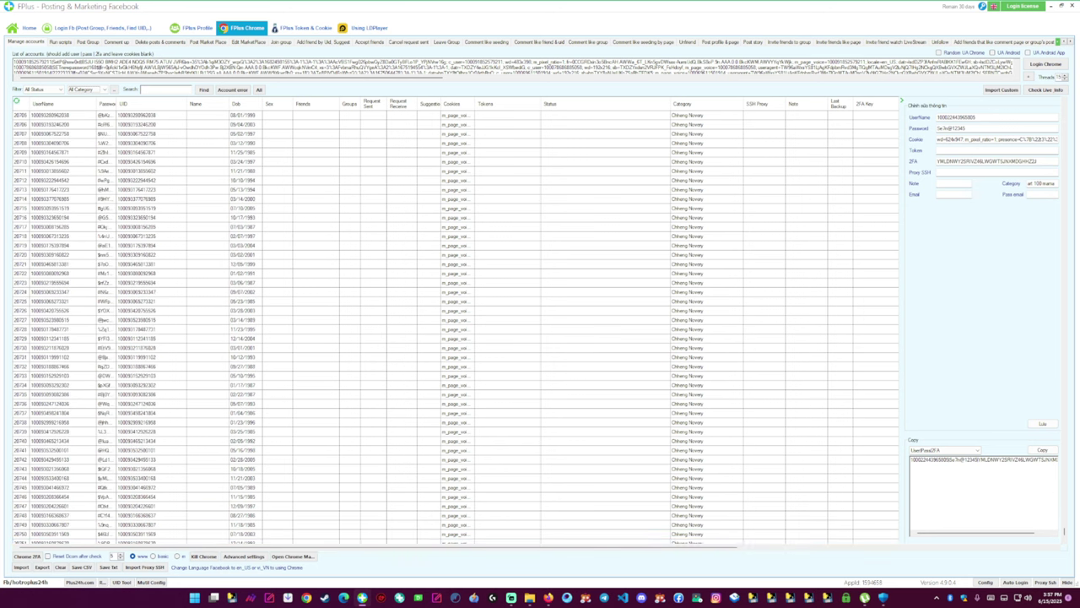
scroll(455, 325, "up", 20)
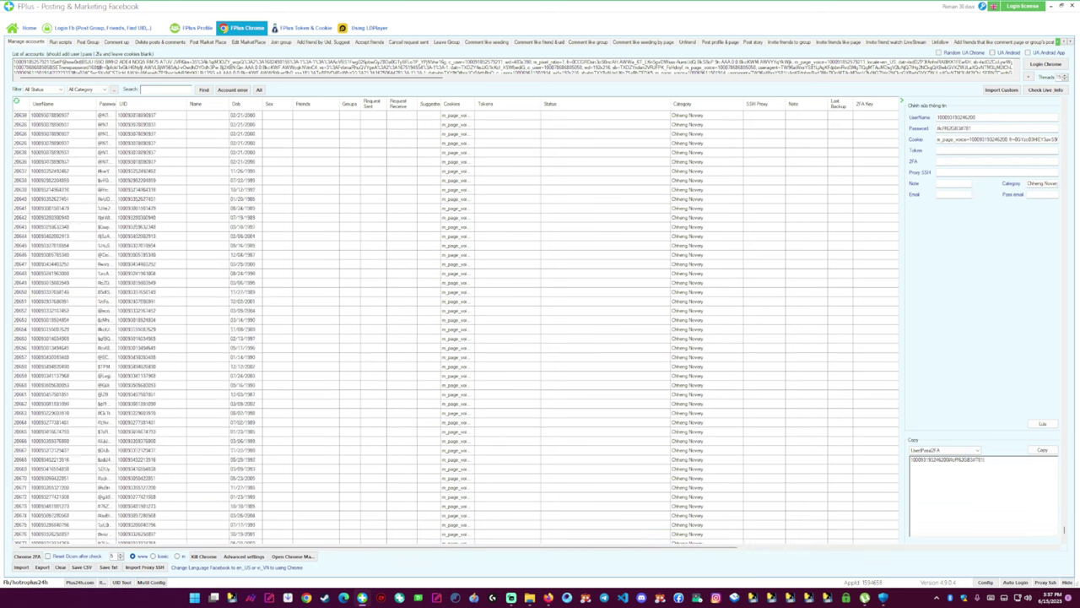
scroll(456, 324, "up", 9)
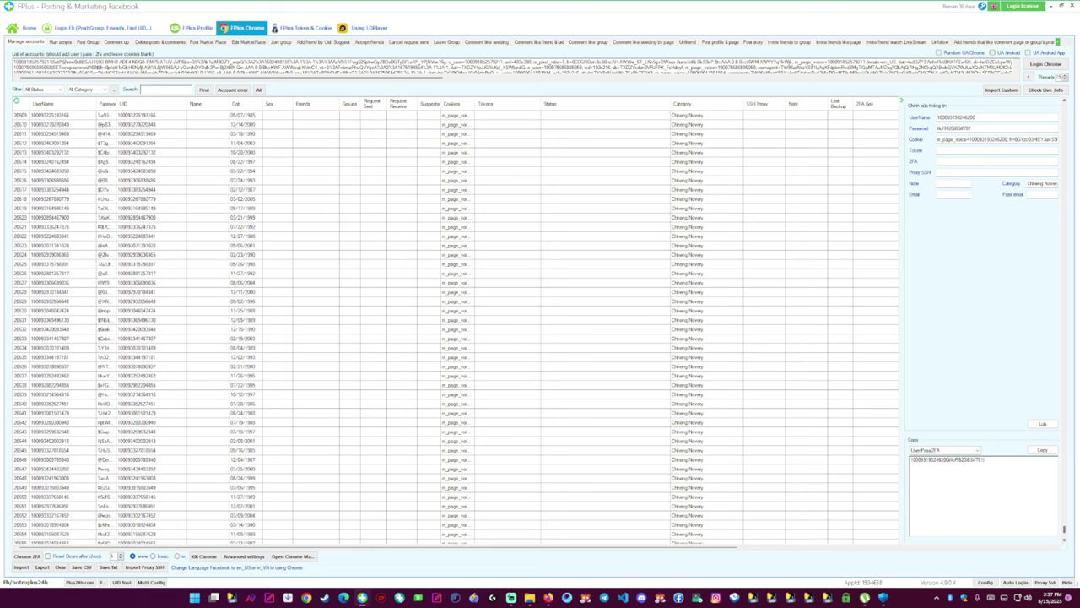
left_click_drag(1064, 529, 1064, 455)
left_click(456, 245)
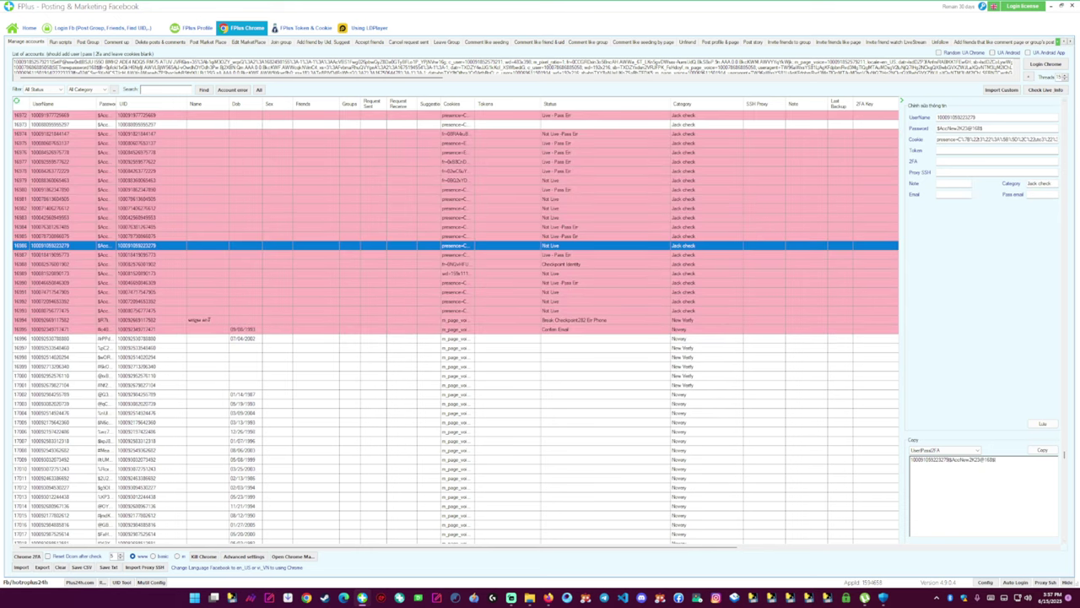
scroll(456, 325, "up", 5)
scroll(456, 324, "up", 9)
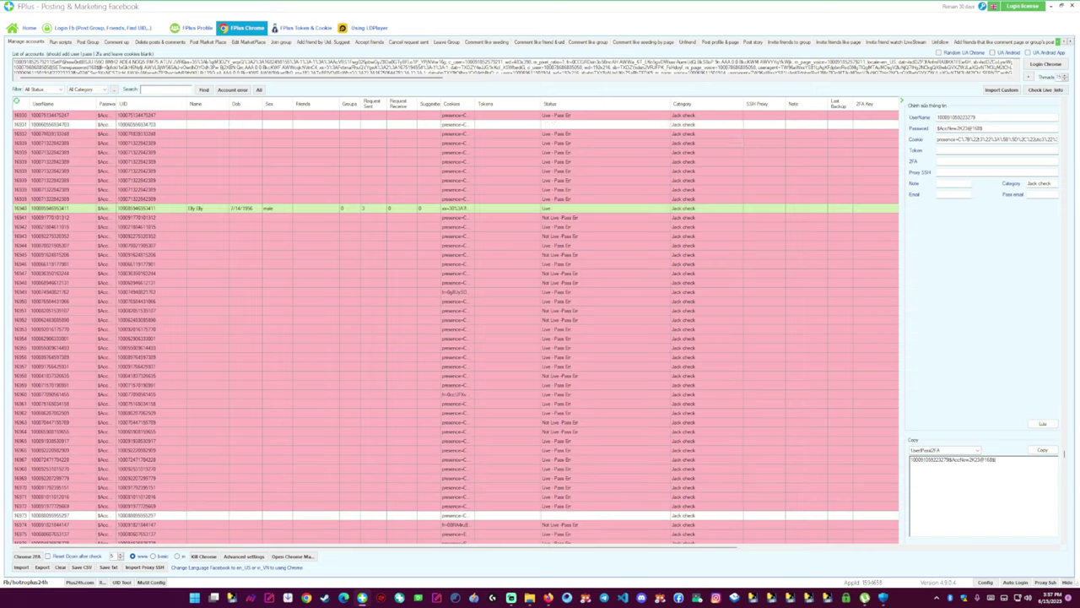
scroll(455, 324, "up", 9)
scroll(456, 325, "up", 3)
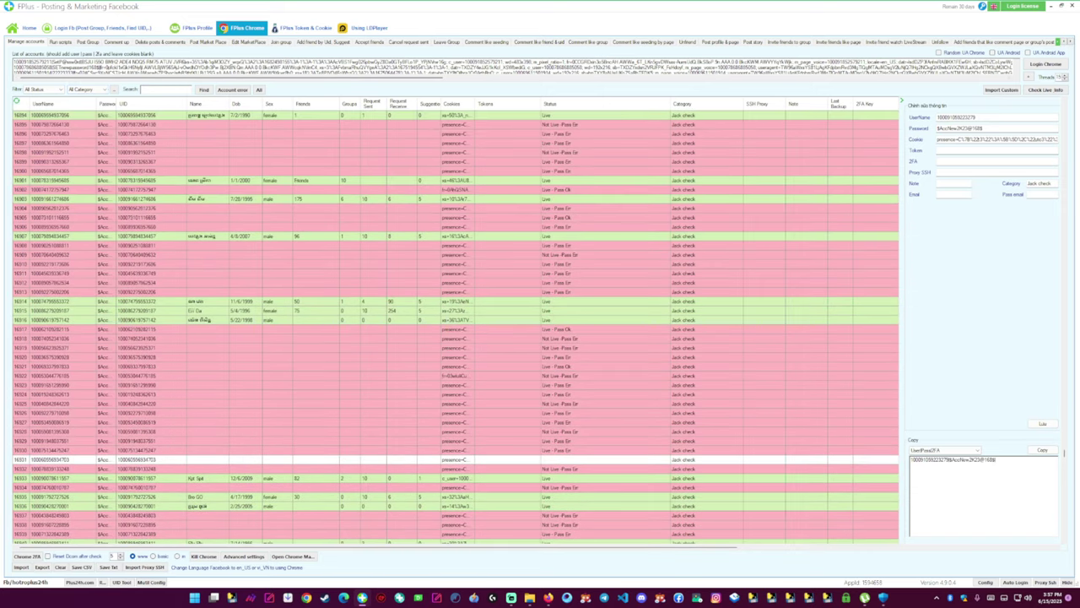